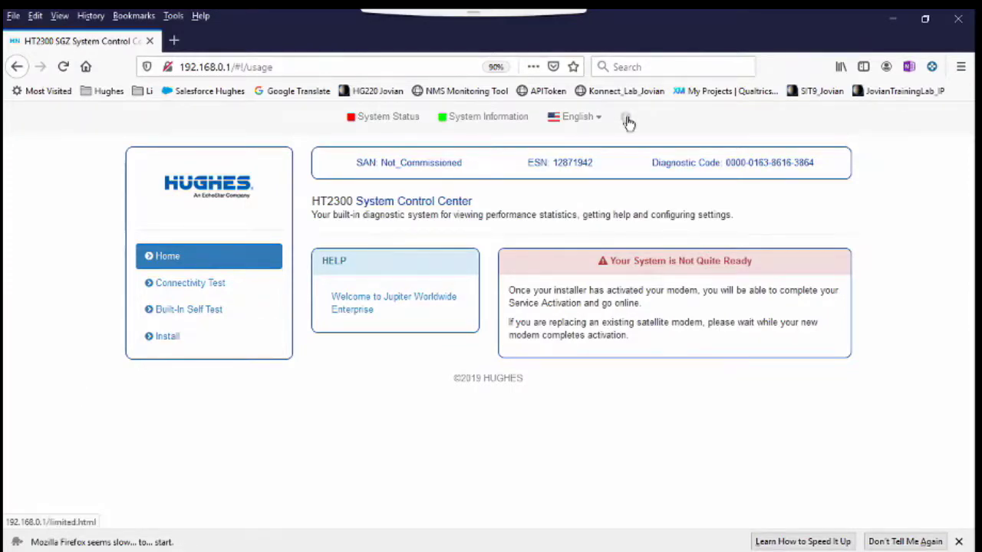
- Go to the terminal's advanced configuration and open the Upload SBC Config page for installation
{"action": "left_click", "coordinate": [626, 120]}
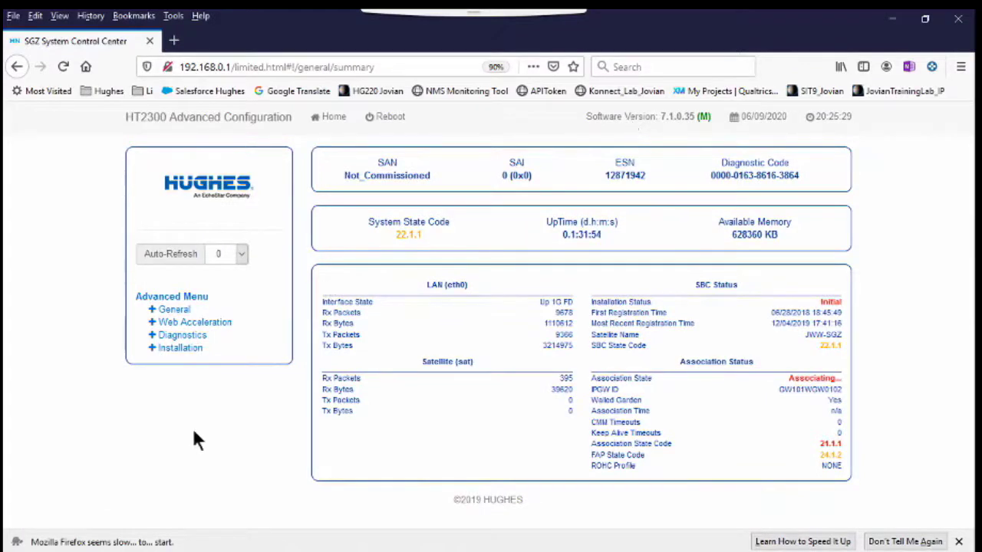
{"action": "left_click", "coordinate": [152, 349]}
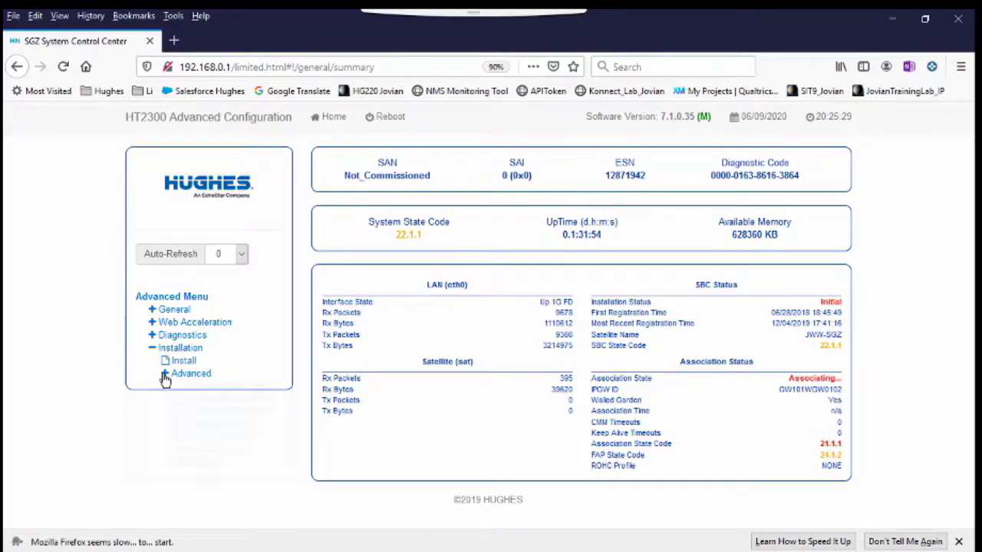
{"action": "left_click", "coordinate": [165, 375]}
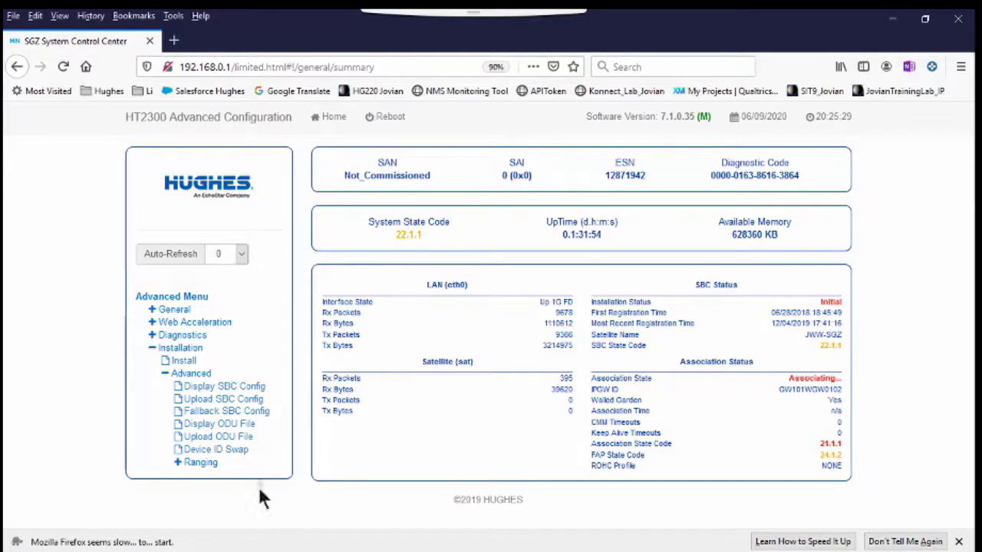
{"action": "left_click", "coordinate": [221, 400]}
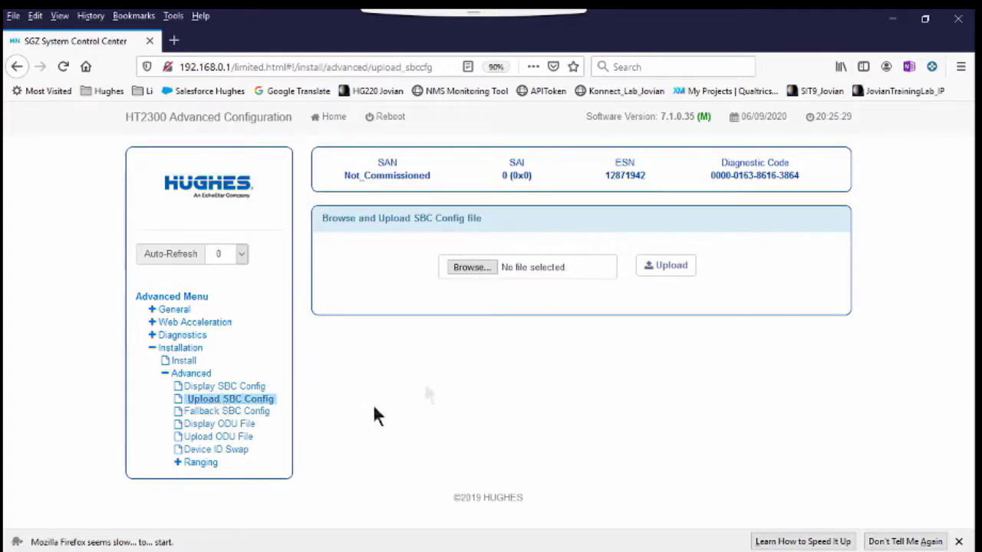
- Upload sbc.bin from the ClassroomPC folder on the Desktop as the SBC config file, and display the SBC configuration
{"action": "left_click", "coordinate": [481, 265]}
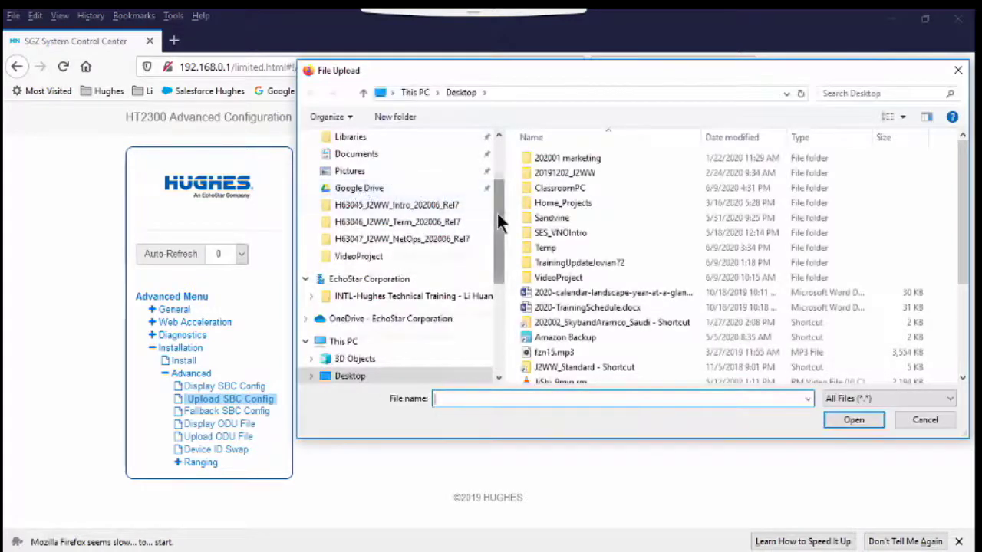
{"action": "left_click_drag", "start_coordinate": [497, 213], "coordinate": [495, 168]}
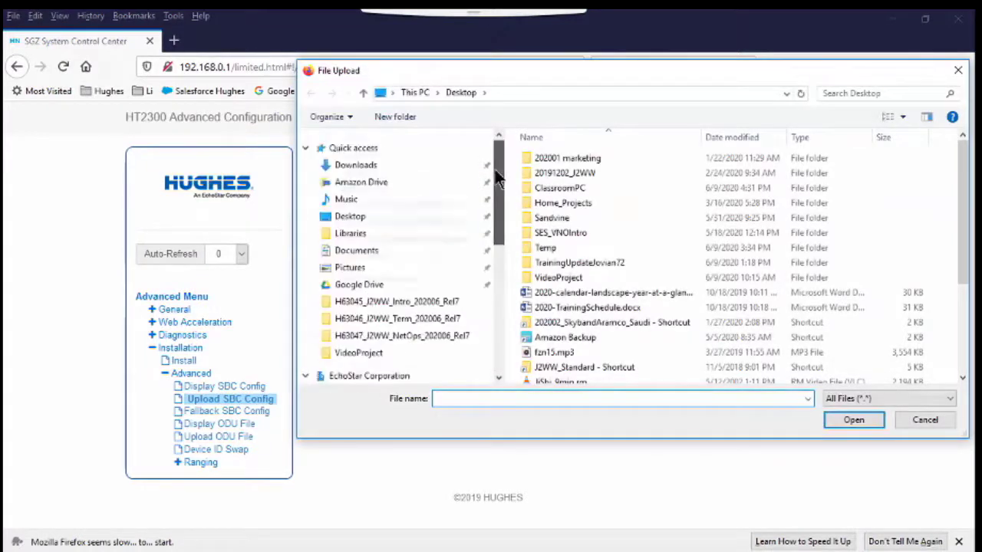
{"action": "left_click", "coordinate": [344, 215]}
{"action": "scroll", "coordinate": [345, 216], "scroll_direction": "down", "scroll_amount": 2}
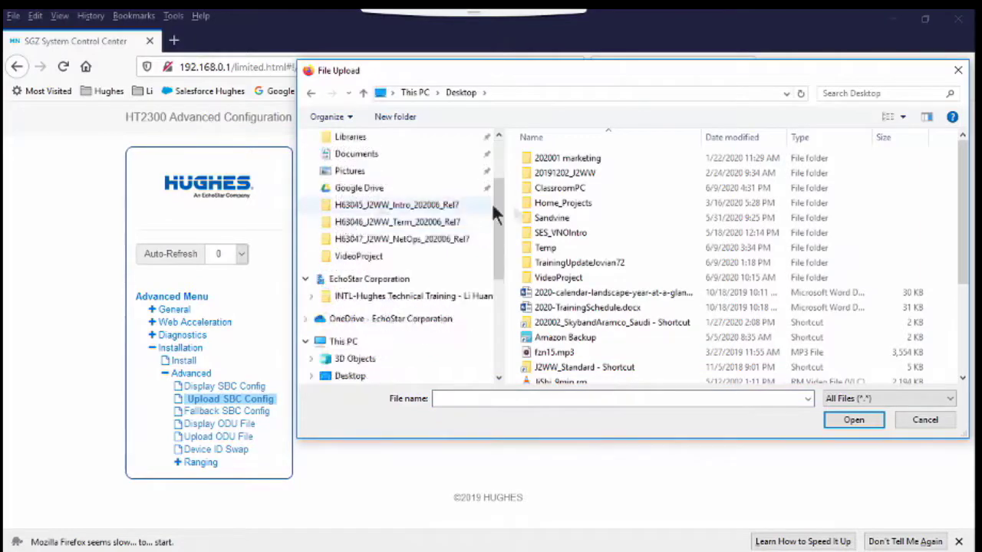
{"action": "double_click", "coordinate": [553, 191]}
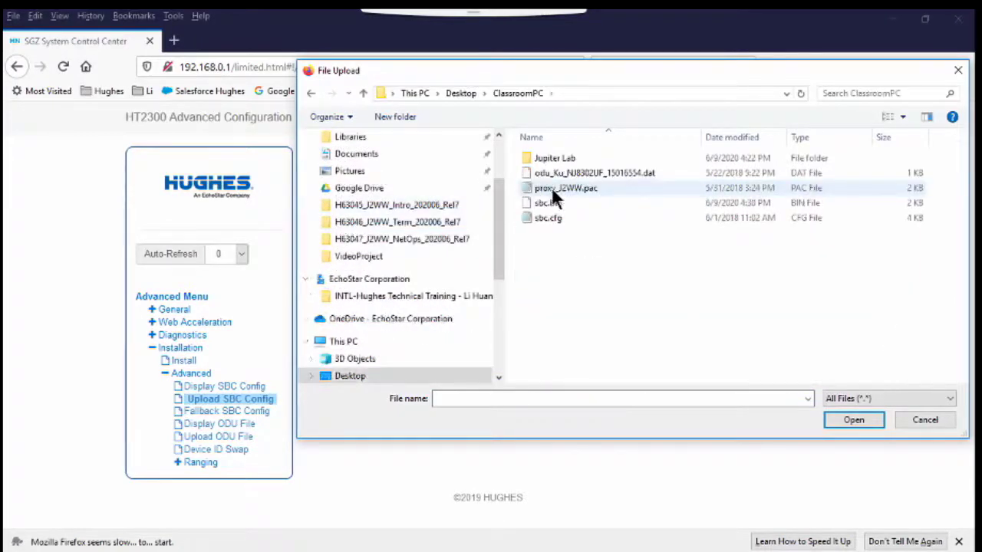
{"action": "left_click", "coordinate": [543, 203]}
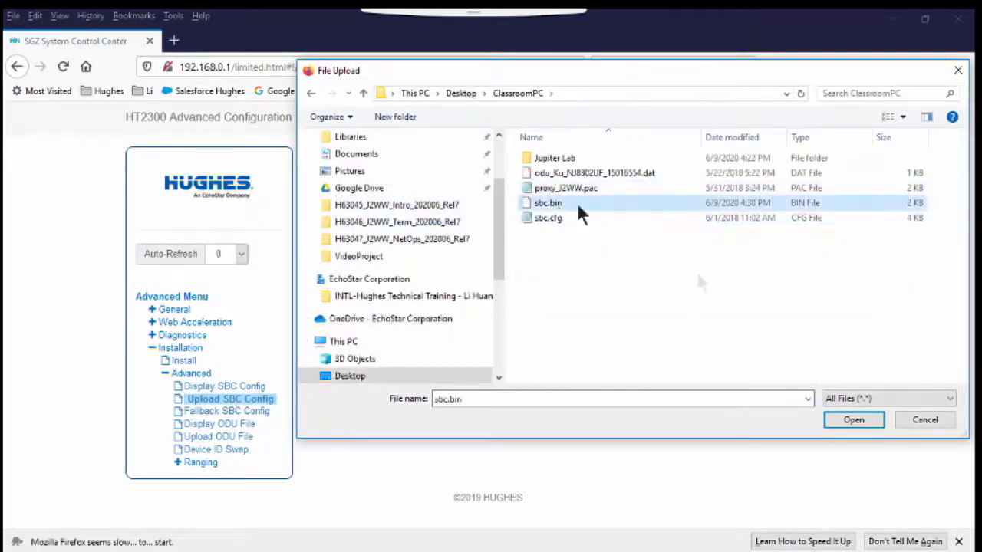
{"action": "left_click", "coordinate": [838, 424]}
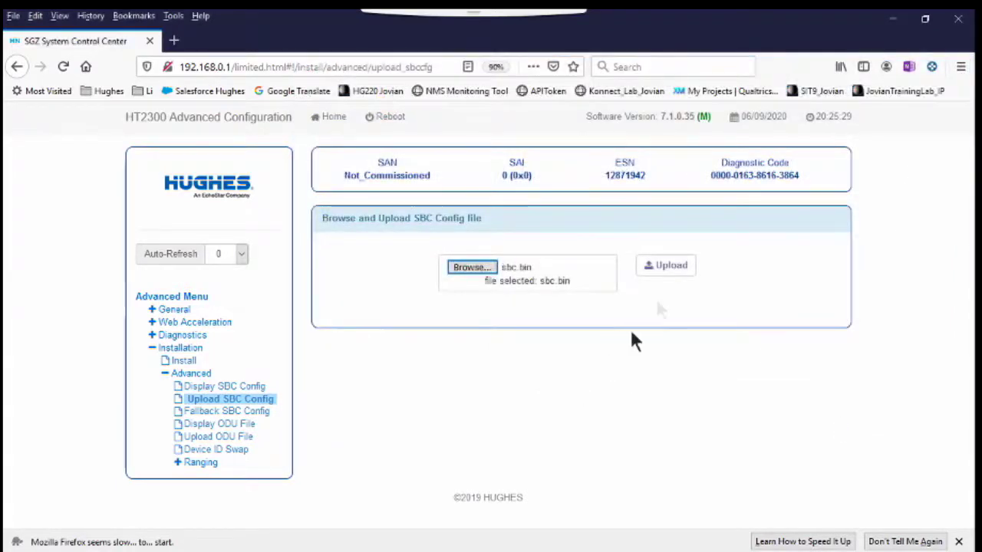
{"action": "left_click", "coordinate": [671, 267]}
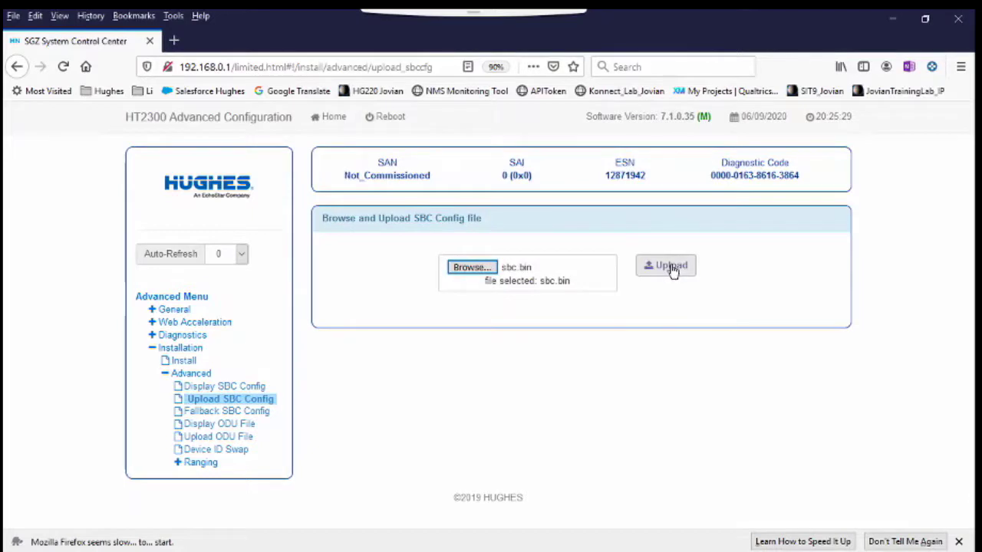
{"action": "left_click", "coordinate": [671, 269]}
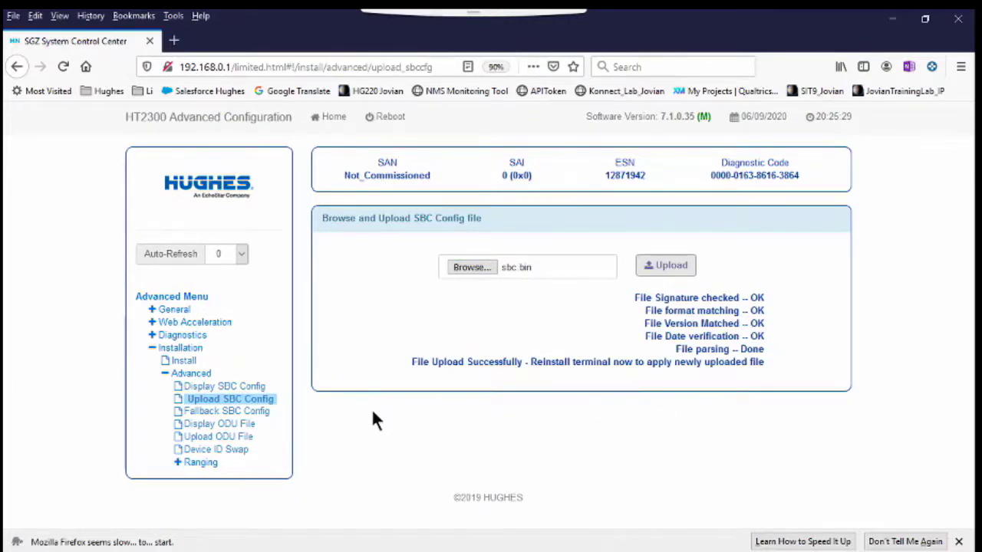
{"action": "left_click", "coordinate": [230, 389]}
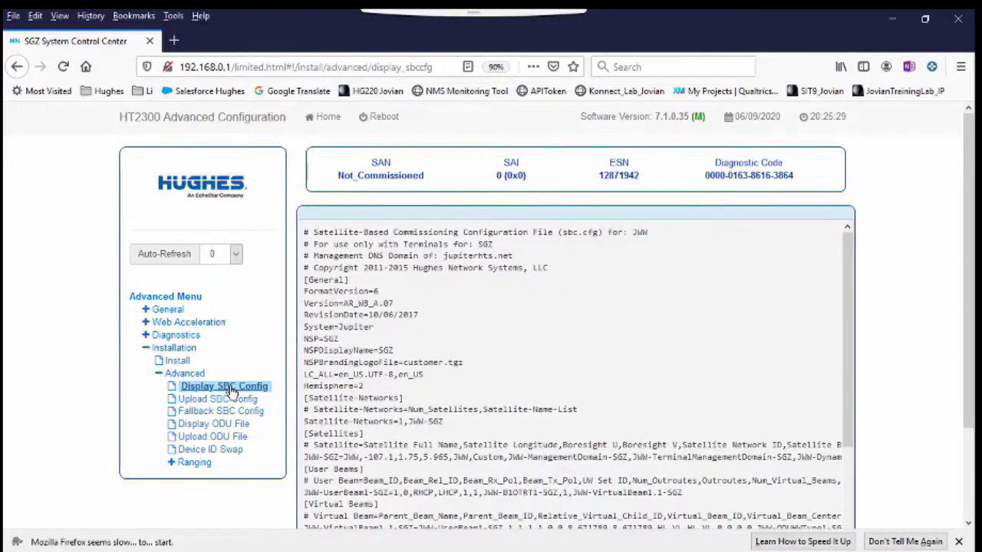
- Upload odu_Ku_NJ8302UF_15016554.dat from the ClassroomPC folder as the ODU config file
{"action": "left_click", "coordinate": [226, 437]}
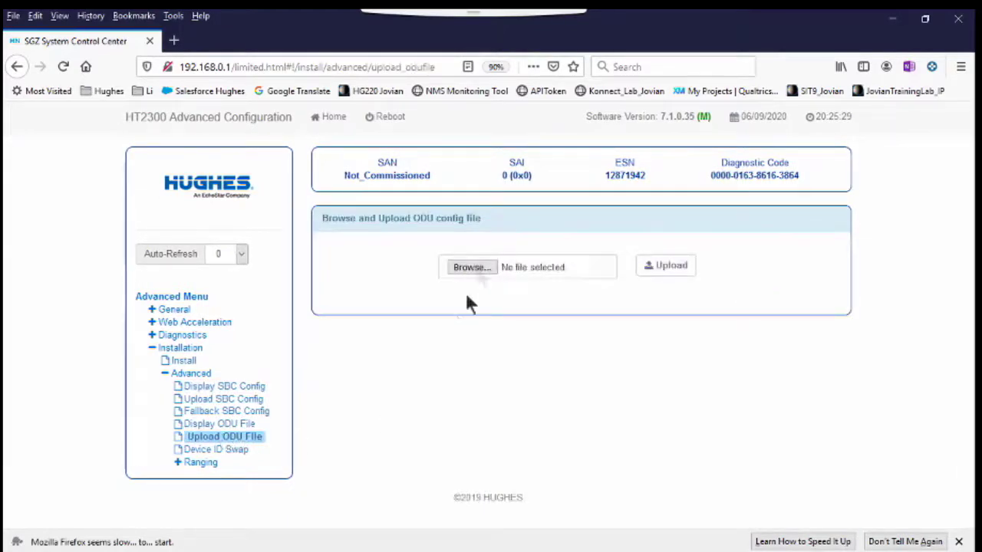
{"action": "left_click", "coordinate": [475, 265]}
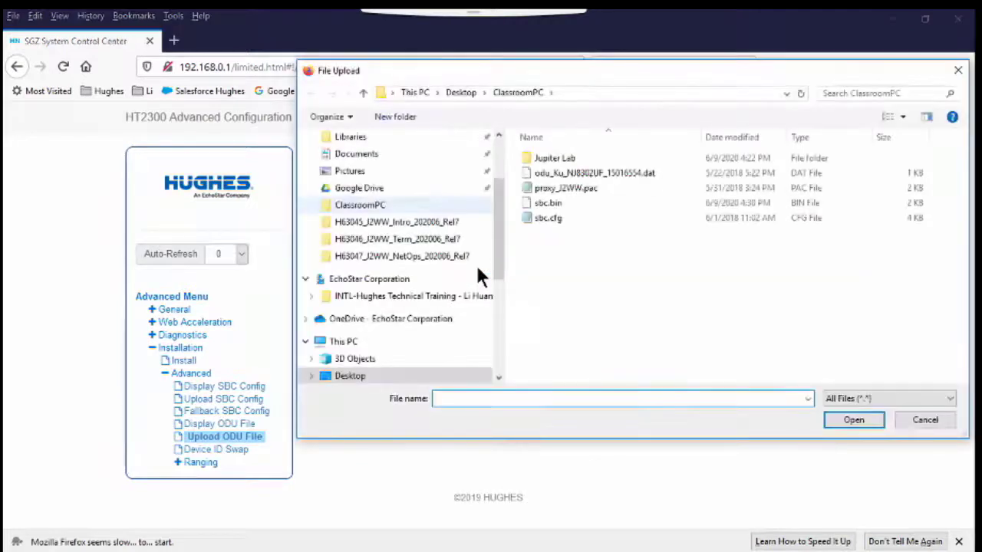
{"action": "left_click", "coordinate": [624, 173]}
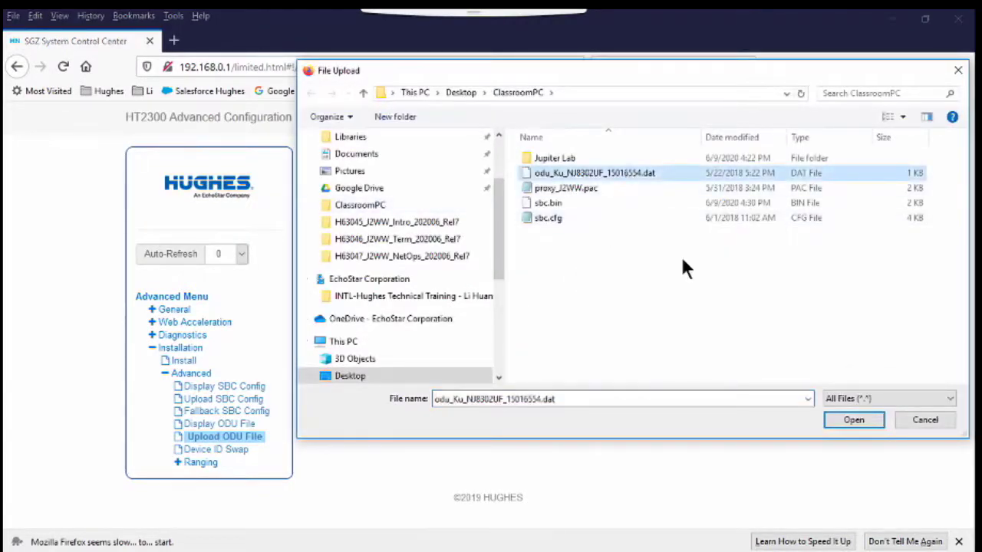
{"action": "left_click", "coordinate": [844, 418]}
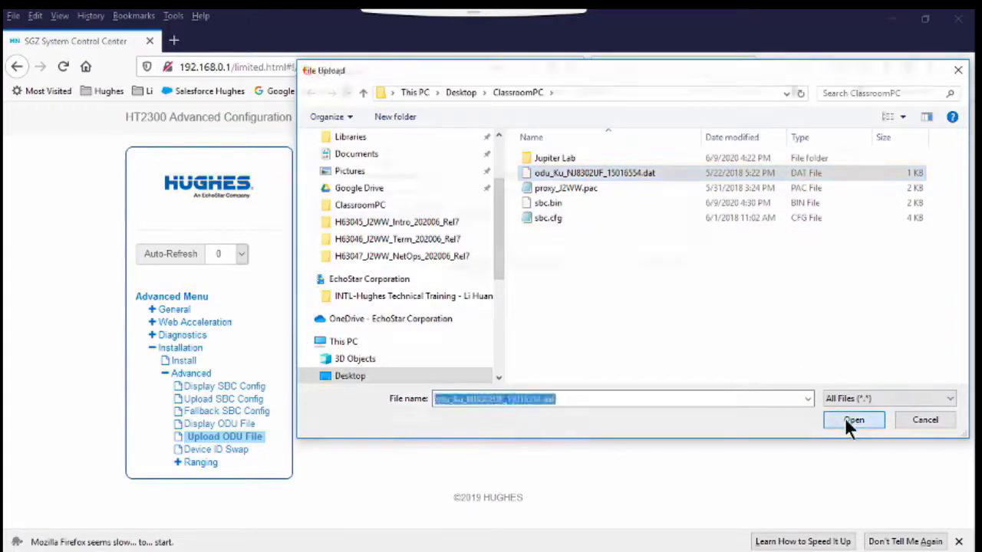
{"action": "left_click", "coordinate": [670, 272]}
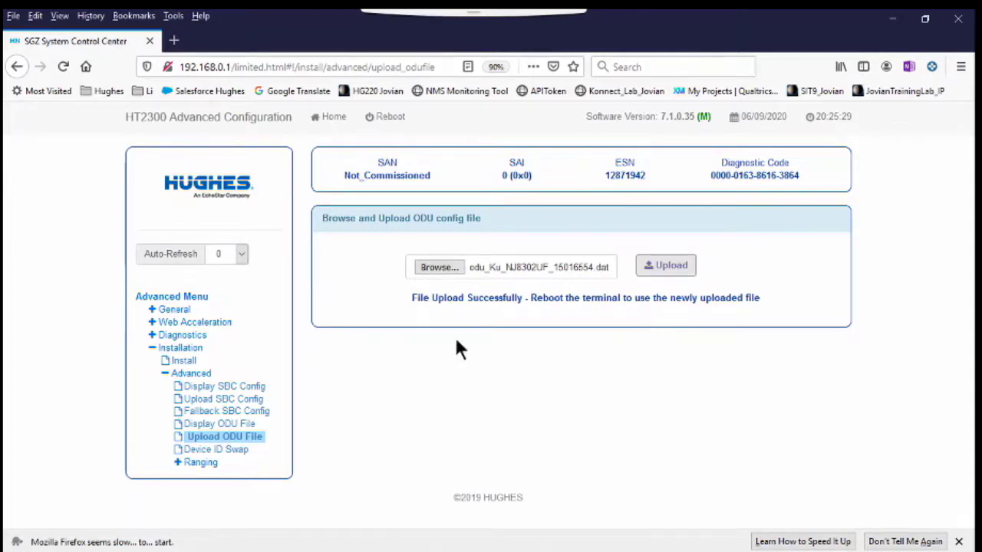
- Reboot the terminal and return to the System Control Center home page
{"action": "left_click", "coordinate": [390, 121]}
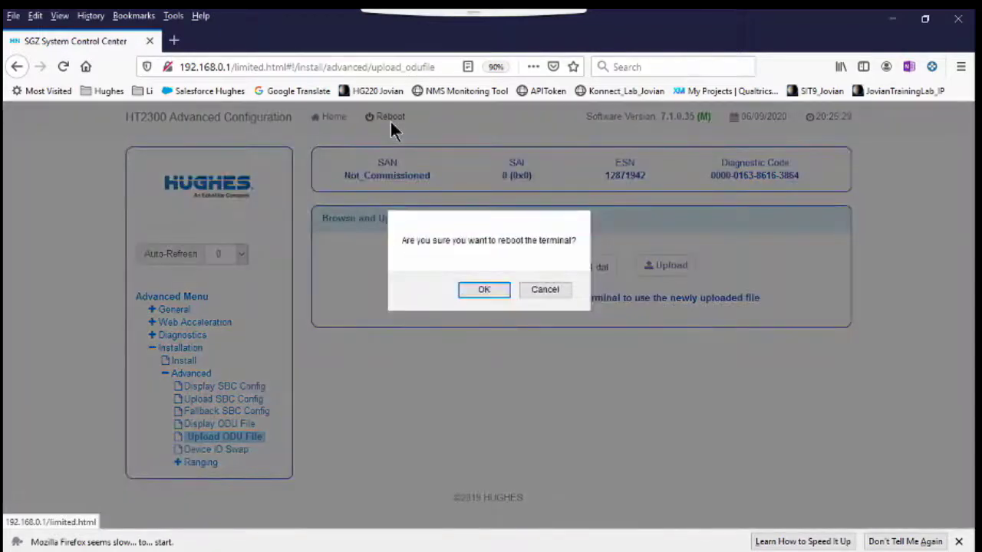
{"action": "left_click", "coordinate": [474, 290]}
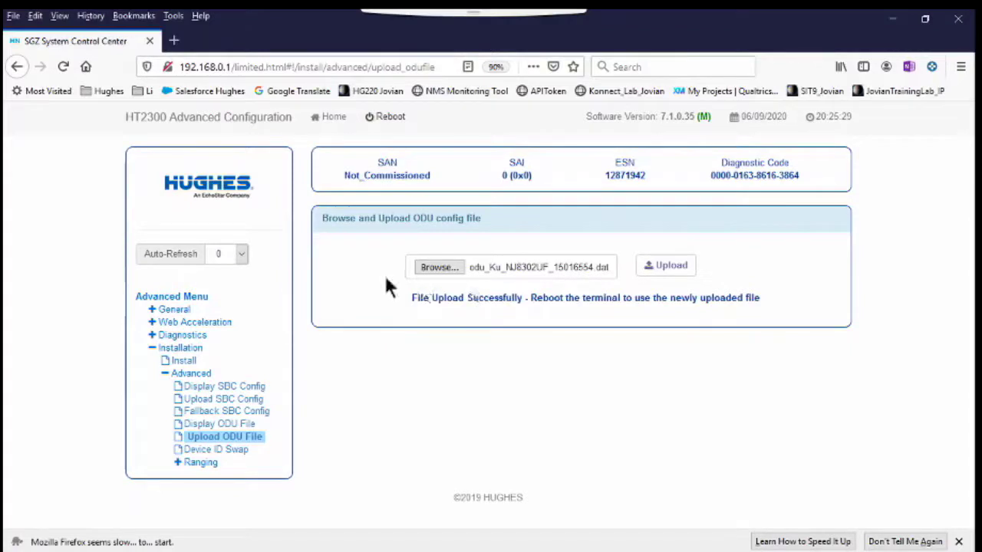
{"action": "left_click", "coordinate": [333, 125]}
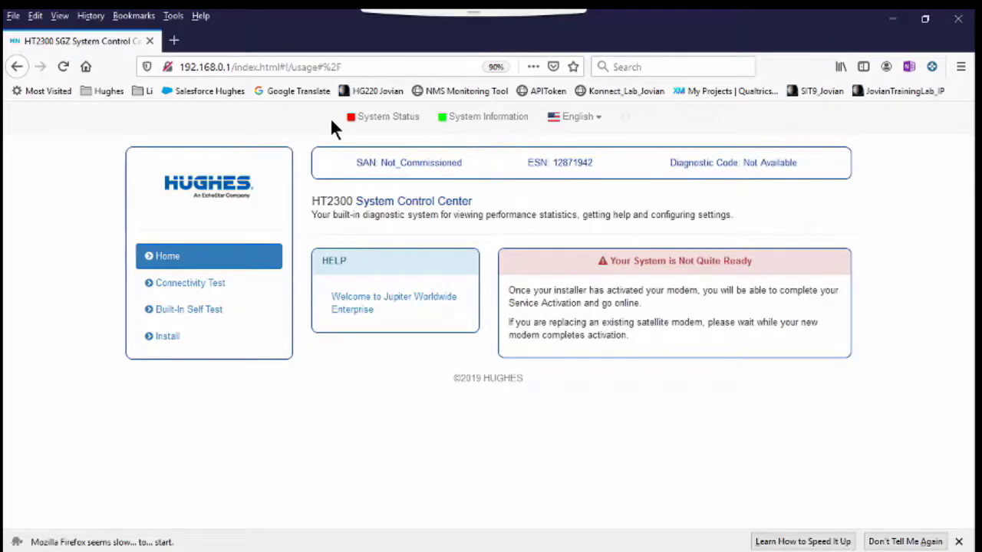
- Reopen the advanced configuration and launch the terminal installation page
{"action": "left_click", "coordinate": [627, 121]}
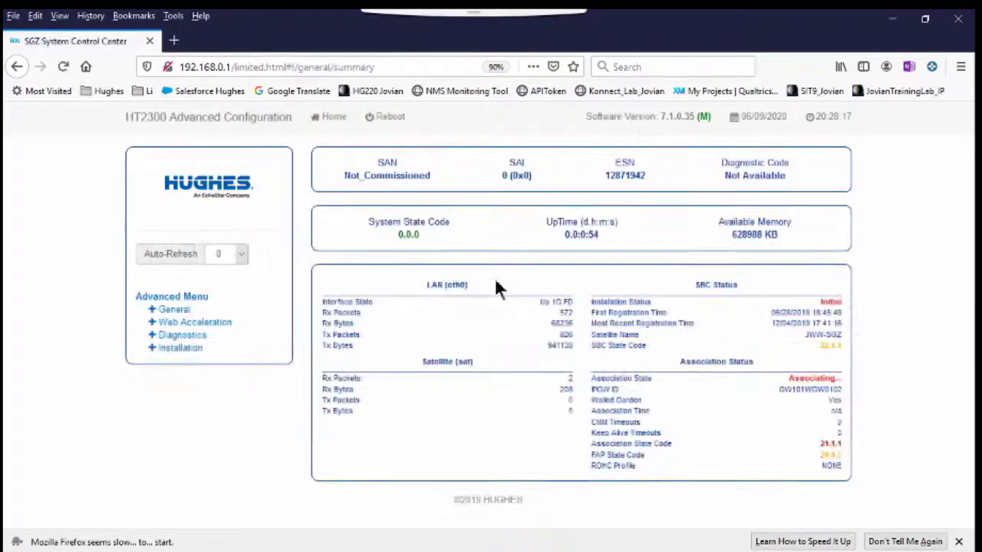
{"action": "left_click", "coordinate": [154, 350]}
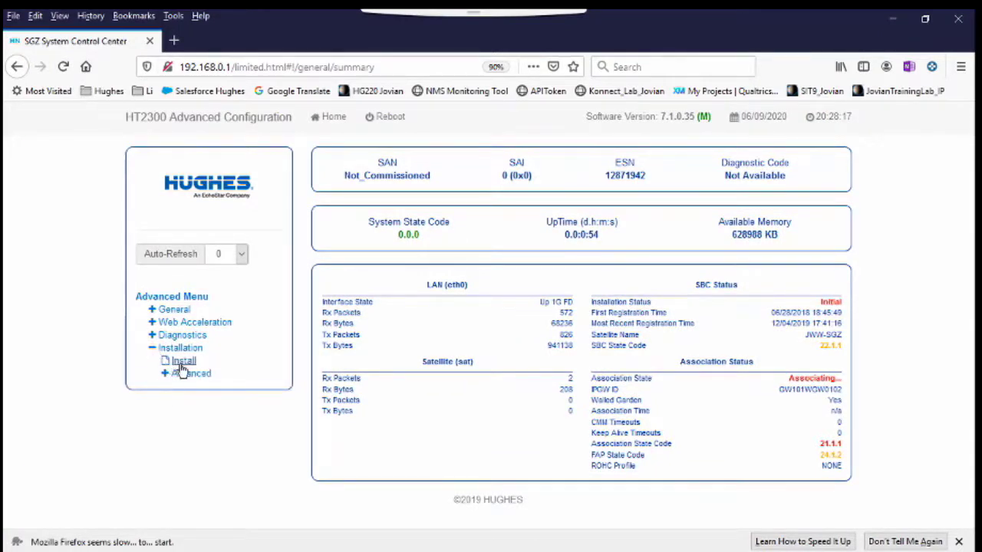
{"action": "left_click", "coordinate": [182, 364]}
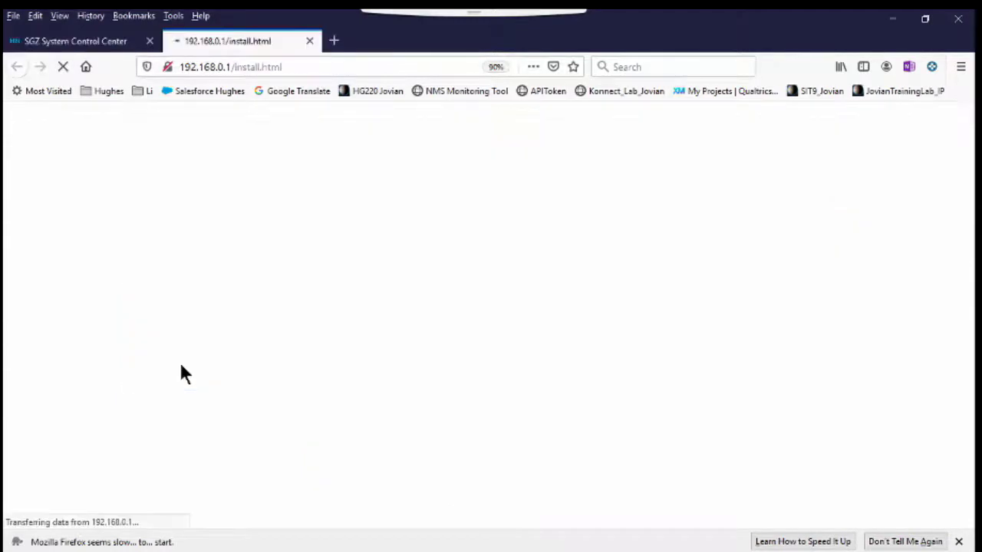
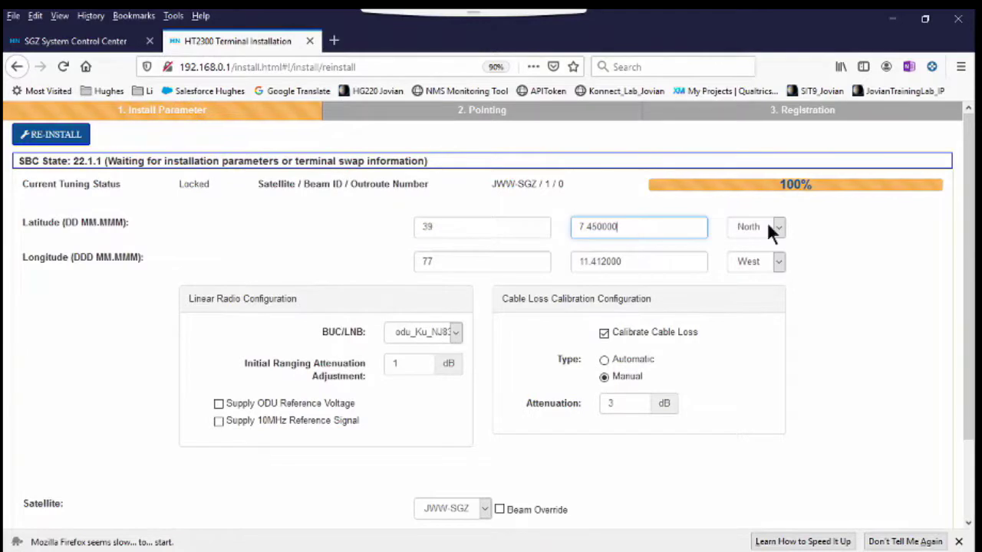
- Check the latitude's hemisphere choices and the longitude's degrees, minutes and direction in the install parameters
{"action": "left_click", "coordinate": [776, 226]}
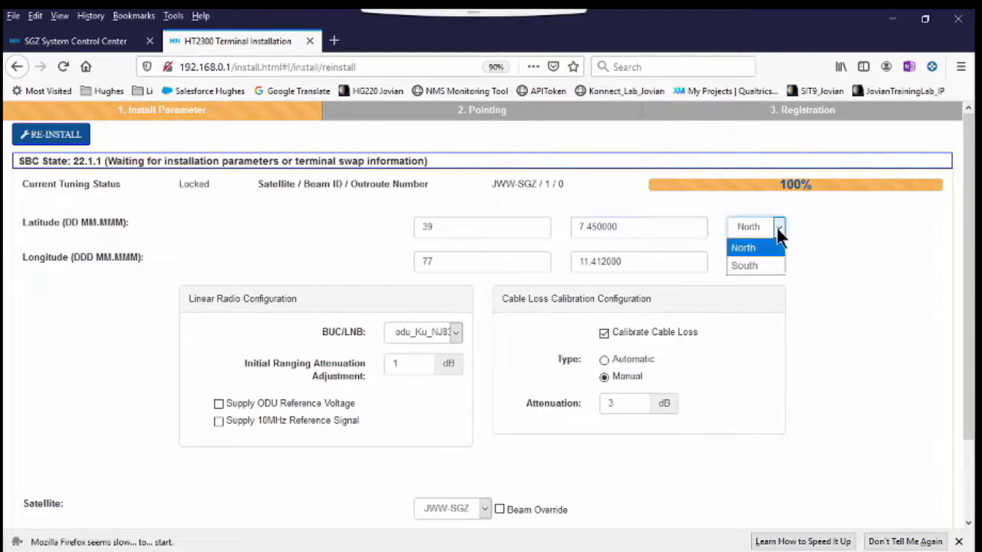
{"action": "left_click", "coordinate": [776, 227]}
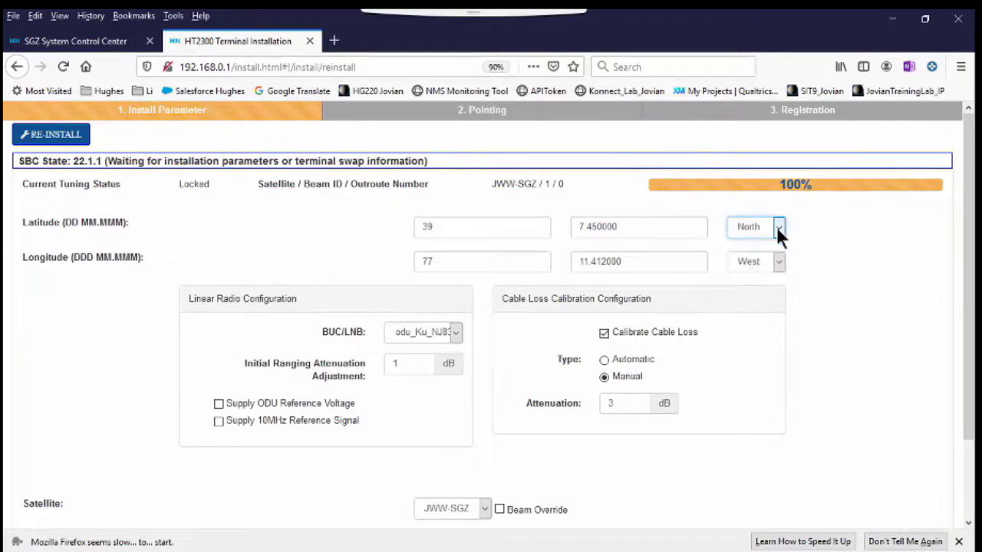
{"action": "left_click", "coordinate": [455, 261]}
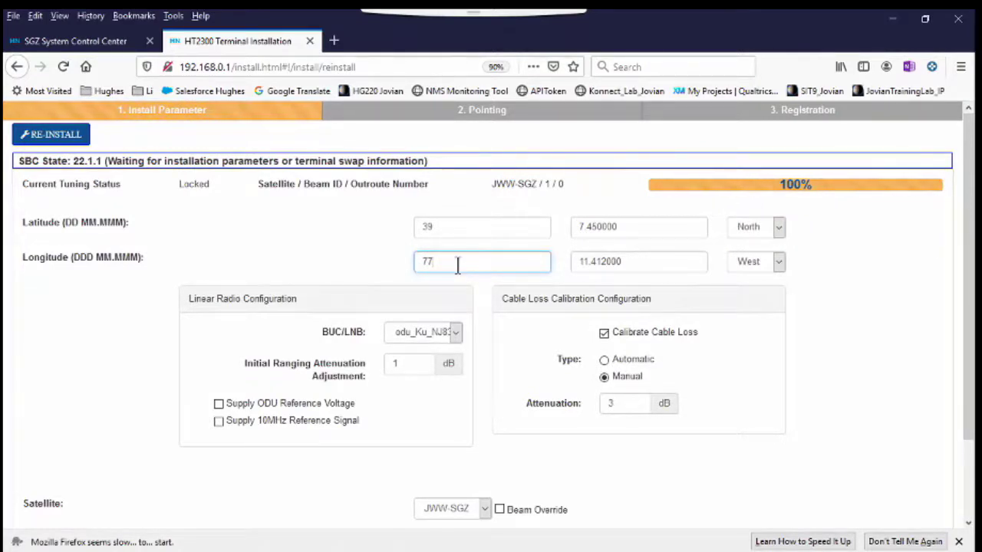
{"action": "left_click", "coordinate": [626, 265]}
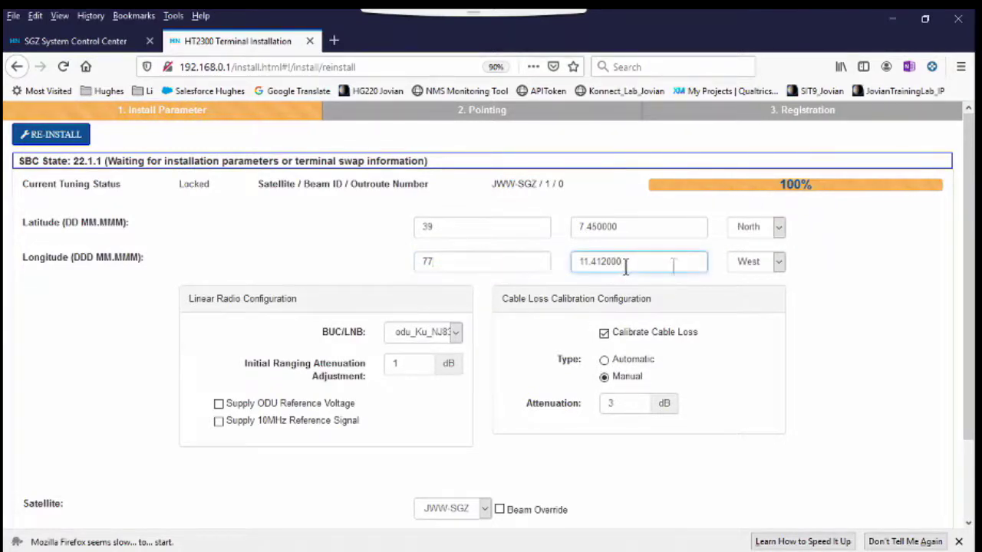
{"action": "left_click", "coordinate": [778, 263]}
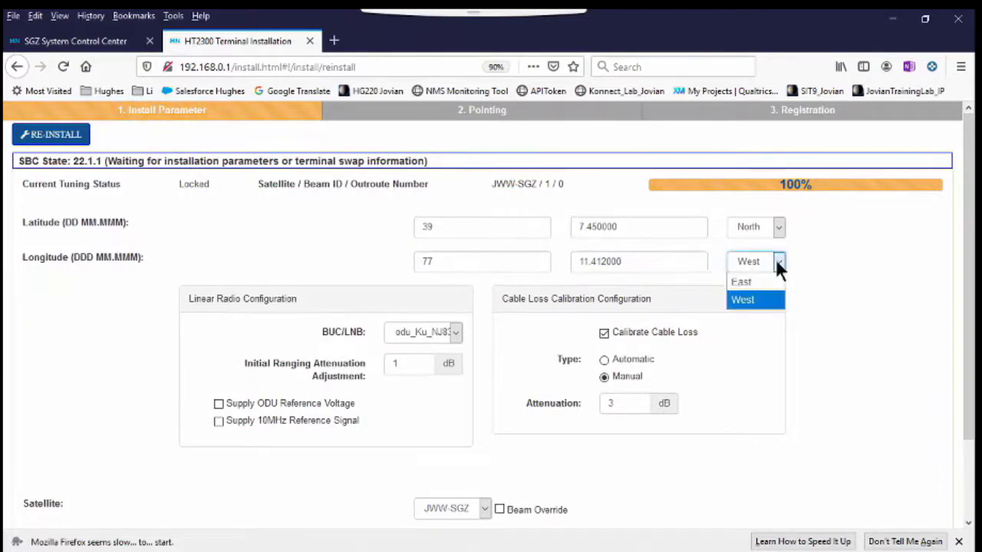
{"action": "left_click", "coordinate": [776, 261]}
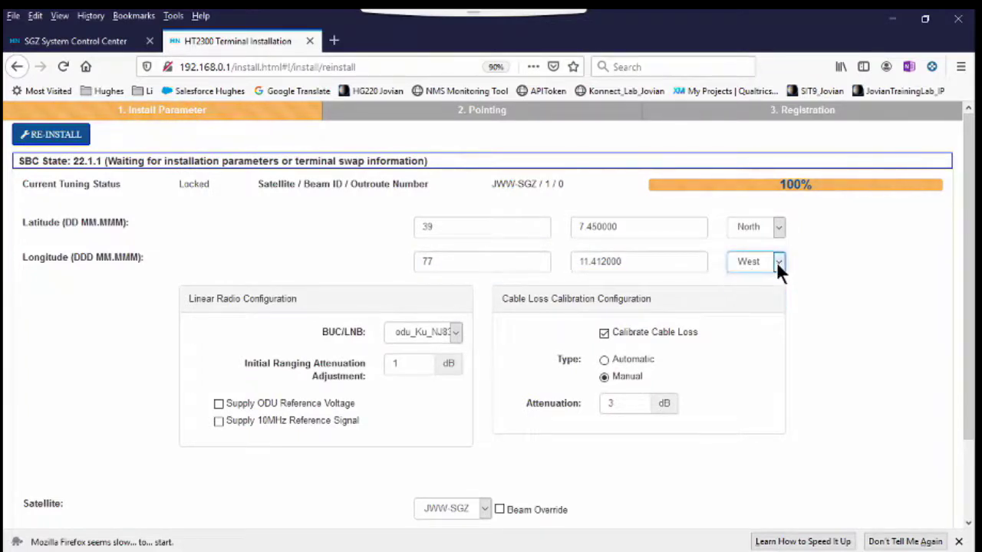
- Check the BUC/LNB choices, the initial ranging attenuation adjustment and the manual cable loss attenuation
{"action": "left_click", "coordinate": [456, 334]}
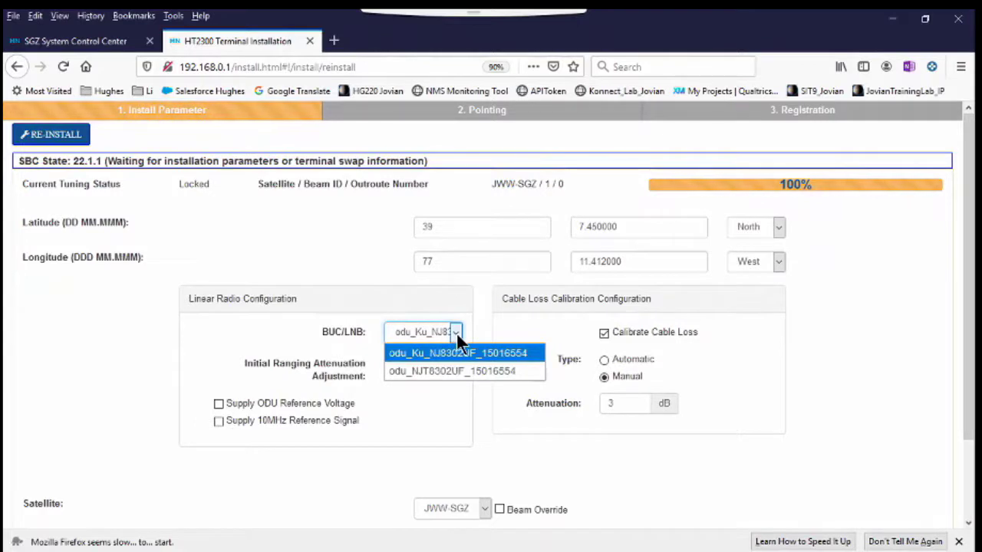
{"action": "left_click", "coordinate": [456, 335]}
{"action": "left_click", "coordinate": [456, 334]}
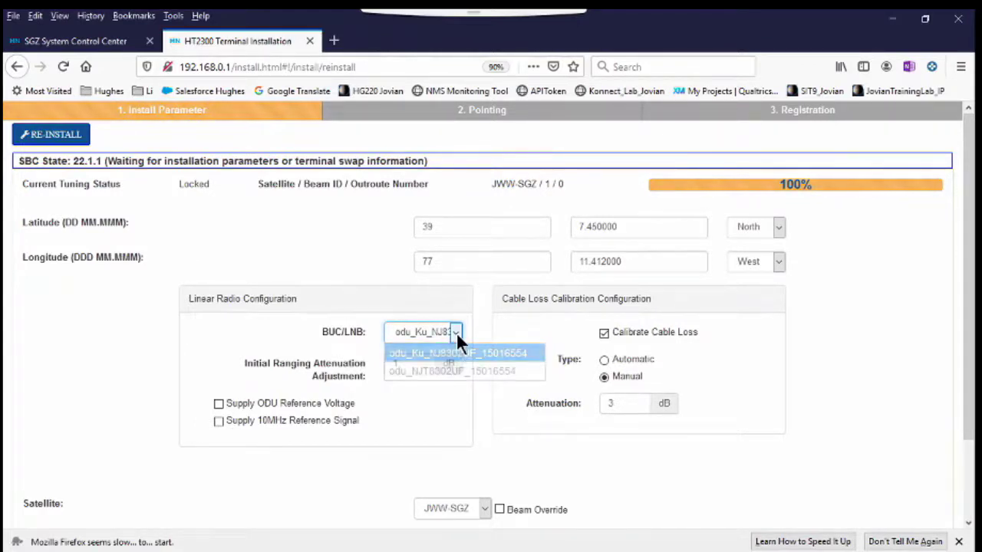
{"action": "left_click", "coordinate": [361, 486]}
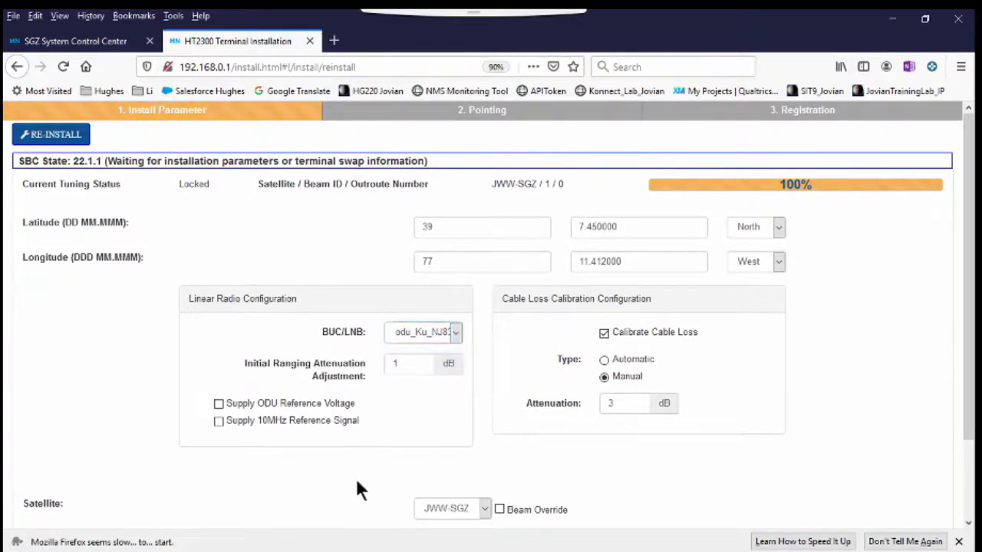
{"action": "left_click", "coordinate": [407, 369]}
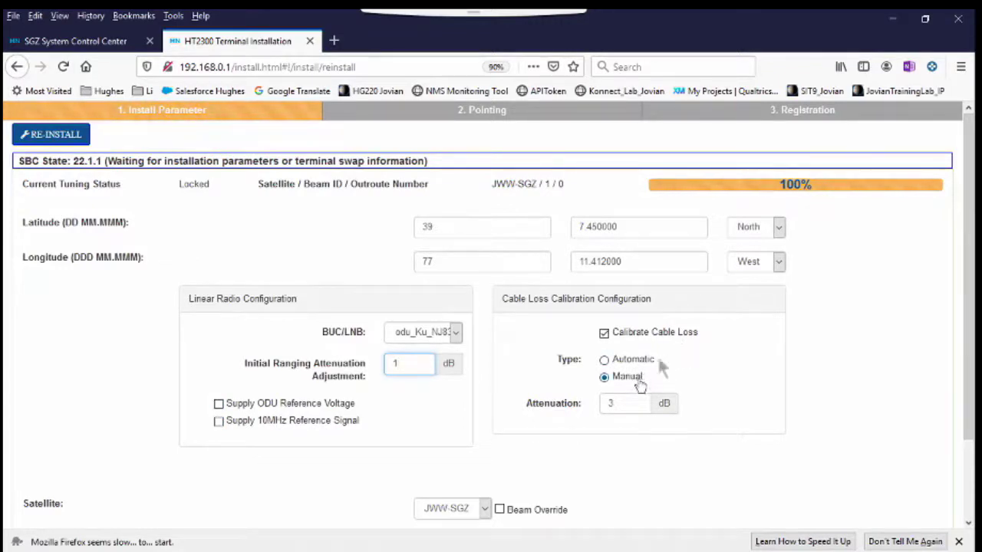
{"action": "left_click", "coordinate": [631, 403]}
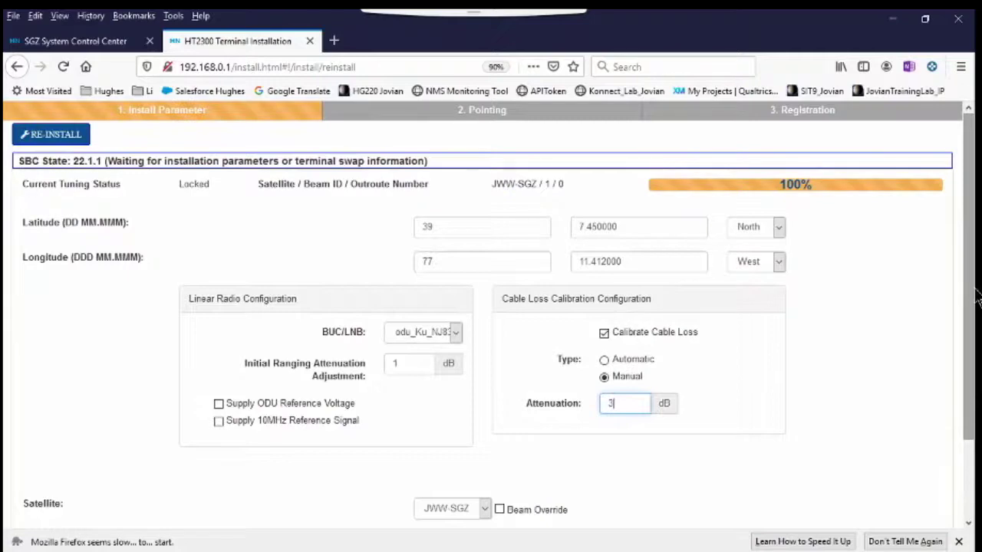
- Keep JWW-SGZ as the satellite and submit the install parameters
{"action": "scroll", "coordinate": [977, 299], "scroll_direction": "down", "scroll_amount": 3}
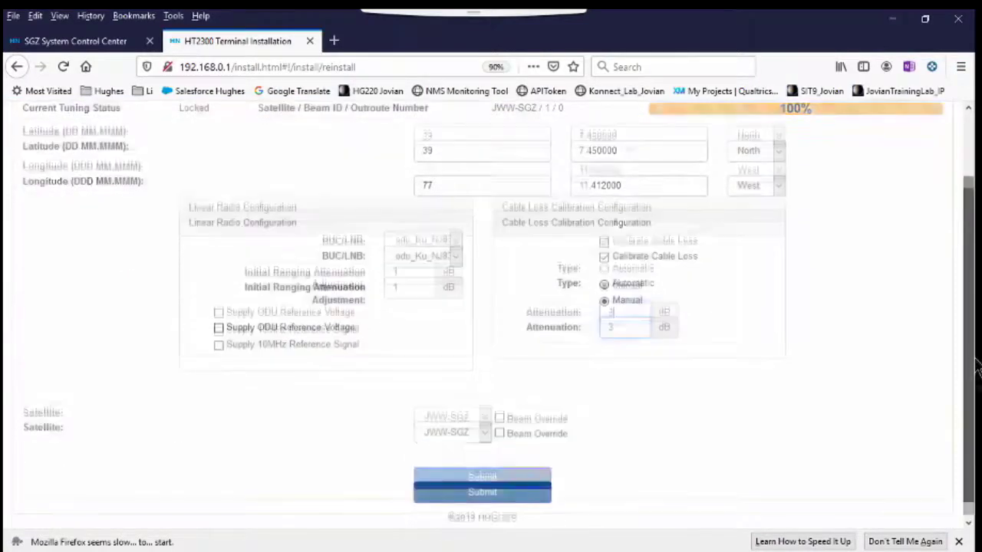
{"action": "left_click", "coordinate": [483, 415]}
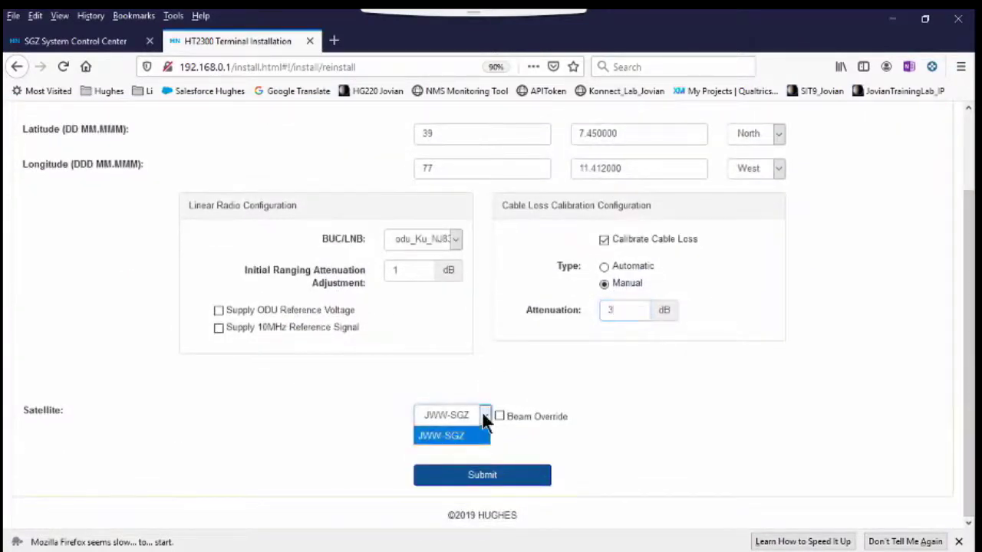
{"action": "left_click", "coordinate": [483, 415]}
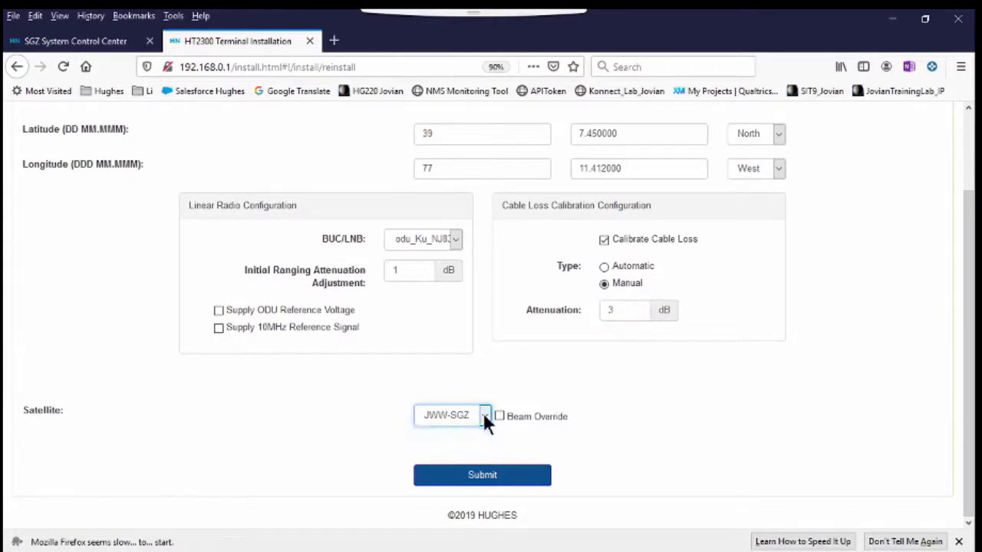
{"action": "left_click", "coordinate": [476, 481]}
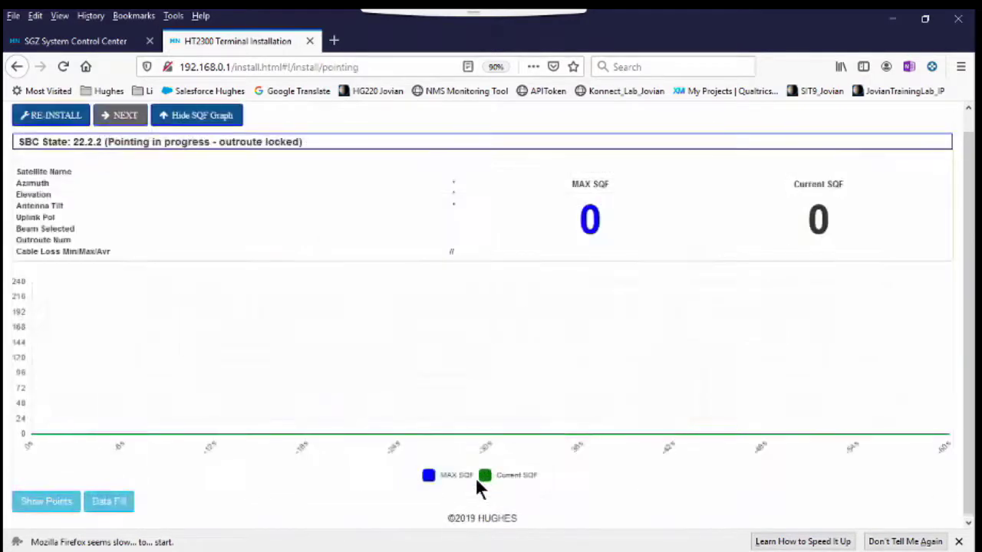